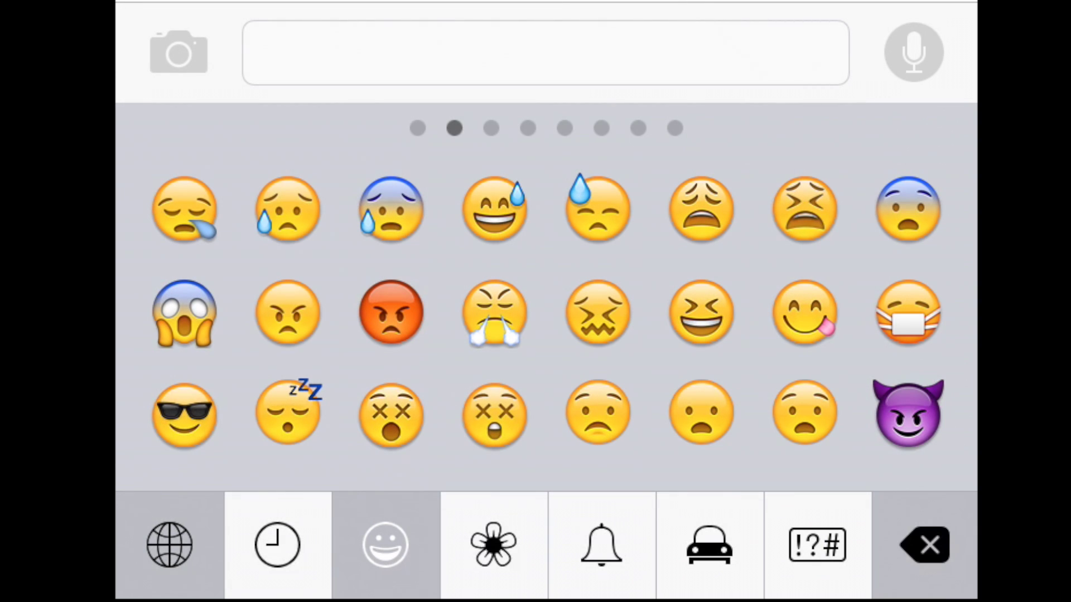
Step: Page left four times through the iOS emoji keyboard, from smileys to hand gestures
drag(754, 312, 252, 311)
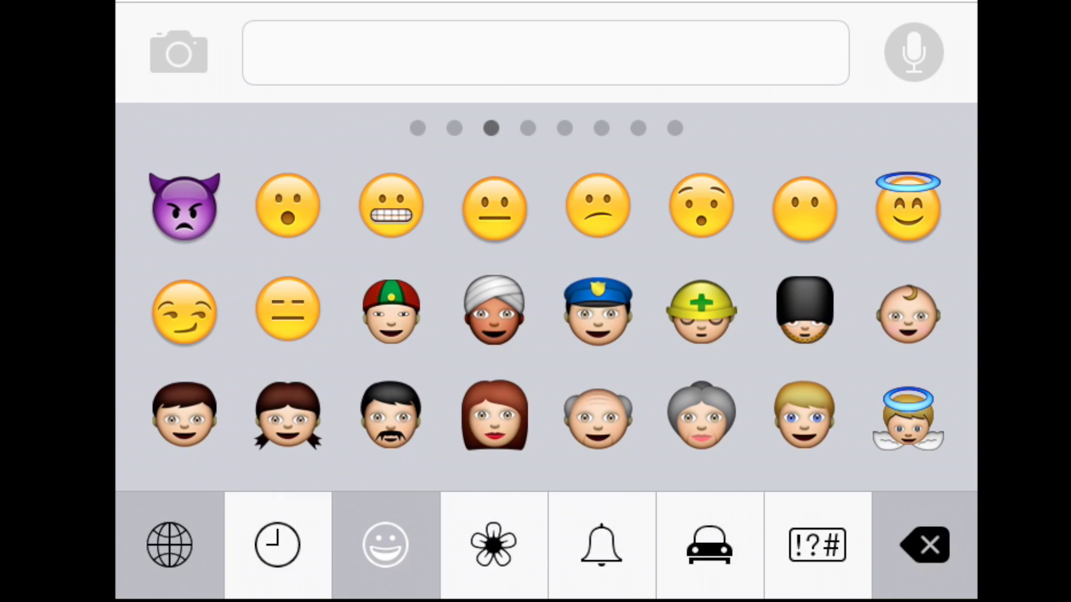
drag(754, 312, 251, 311)
drag(753, 311, 251, 311)
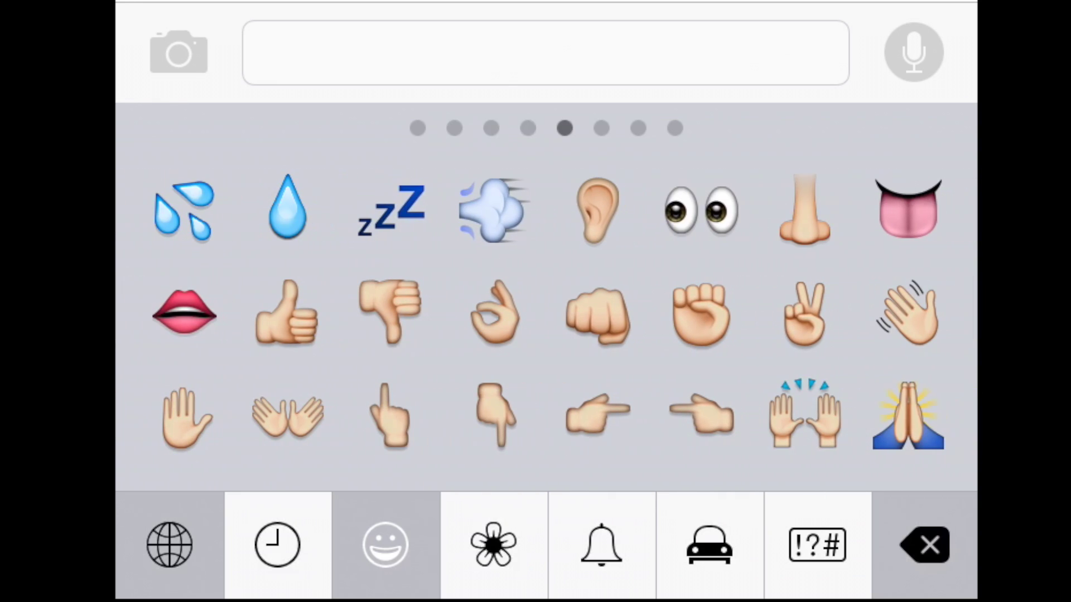
drag(753, 311, 252, 311)
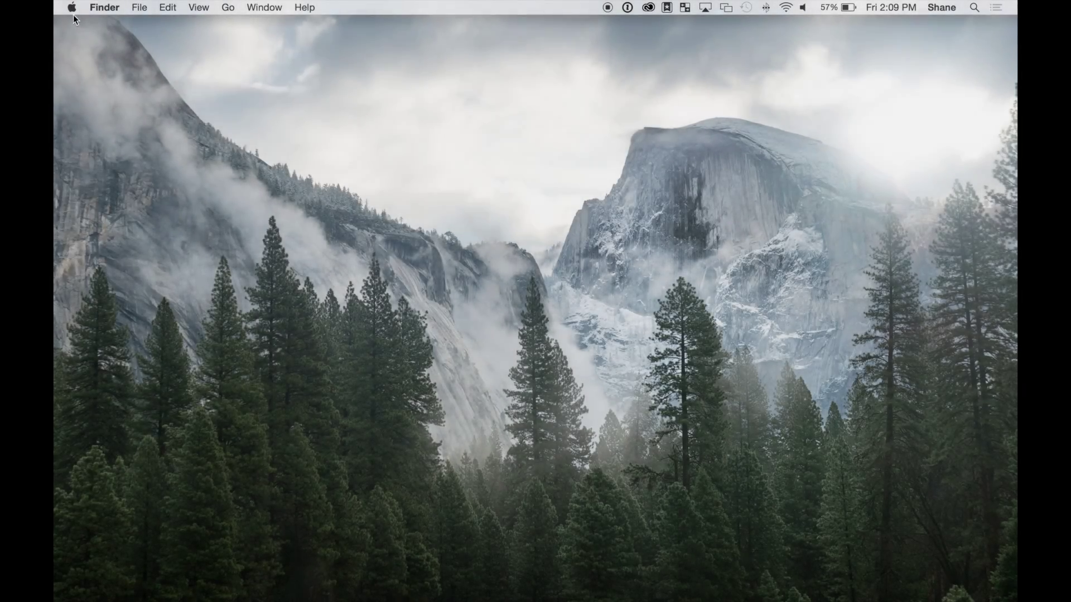
Step: Launch System Preferences from the Apple menu
click(71, 10)
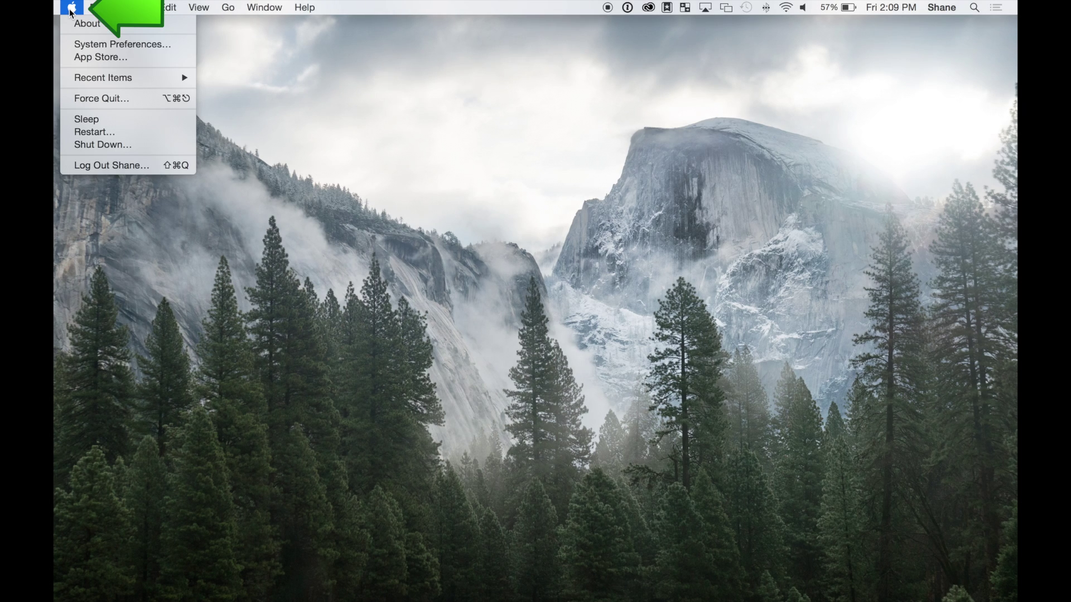
click(75, 45)
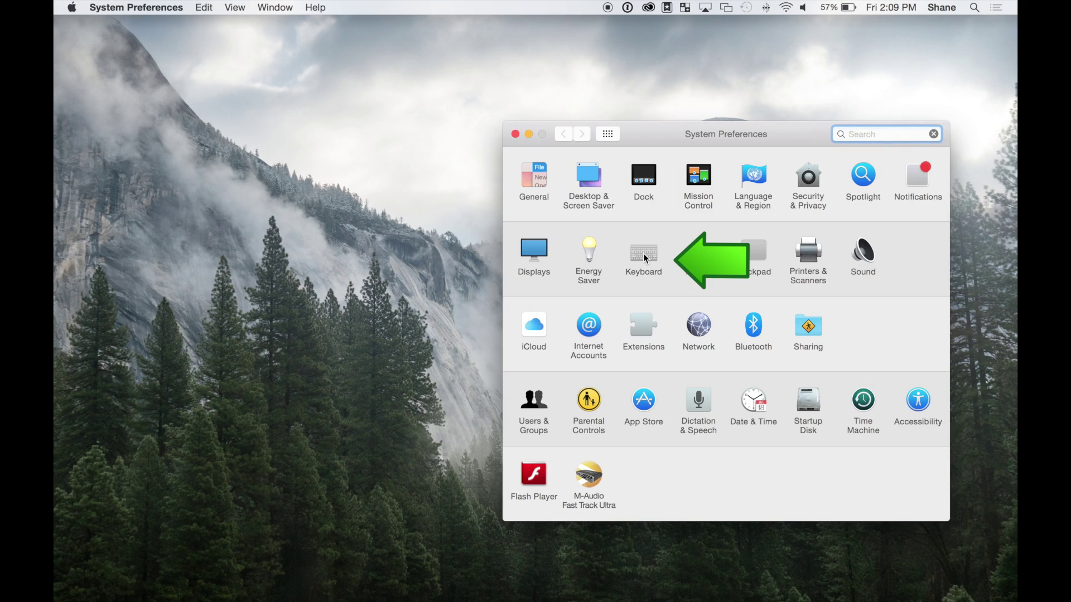
Step: In the Keyboard pane, enable 'Show Keyboard & Character Viewers in menu bar'
click(643, 254)
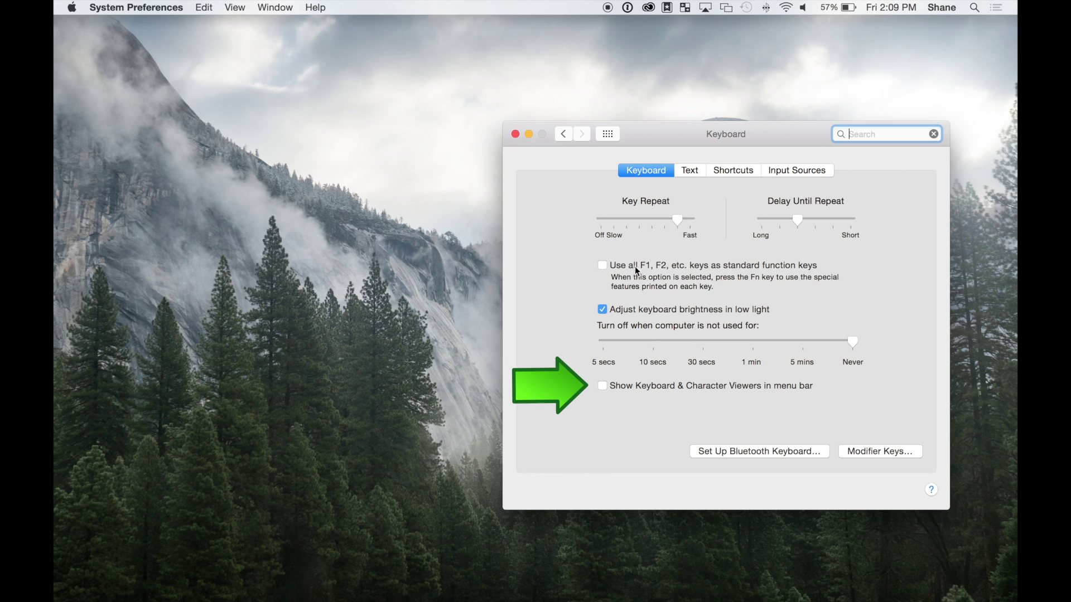
click(603, 385)
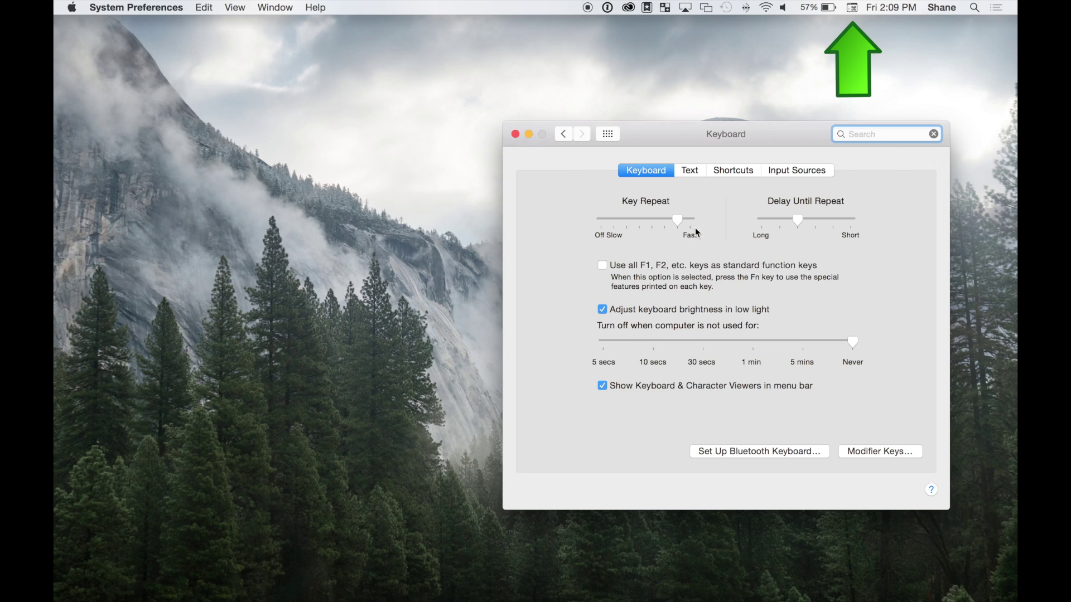
Step: Open the Character Viewer from the new menu bar viewer icon
click(852, 8)
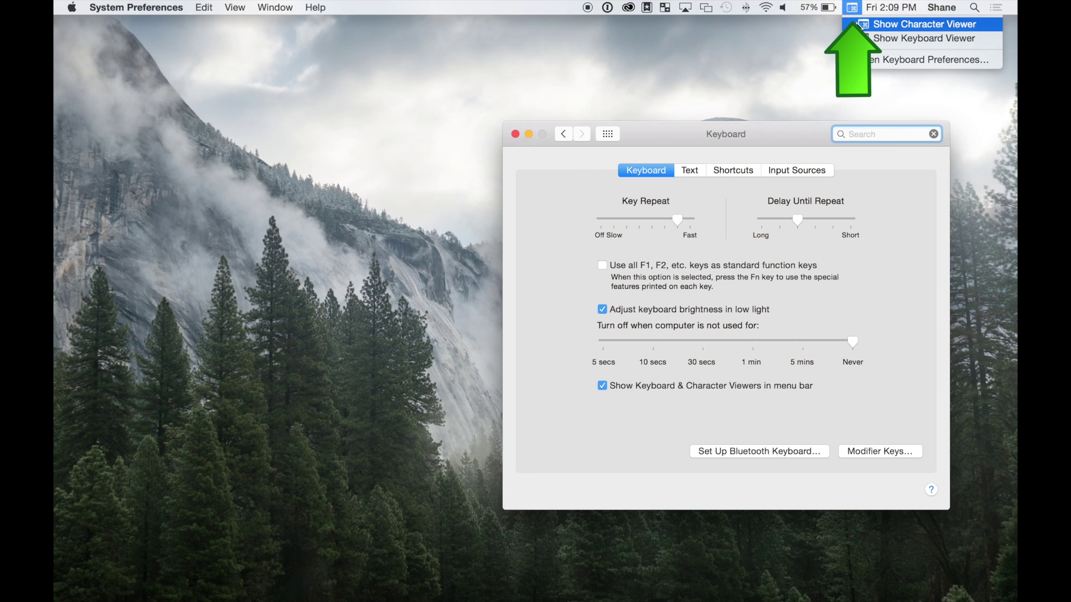
click(856, 24)
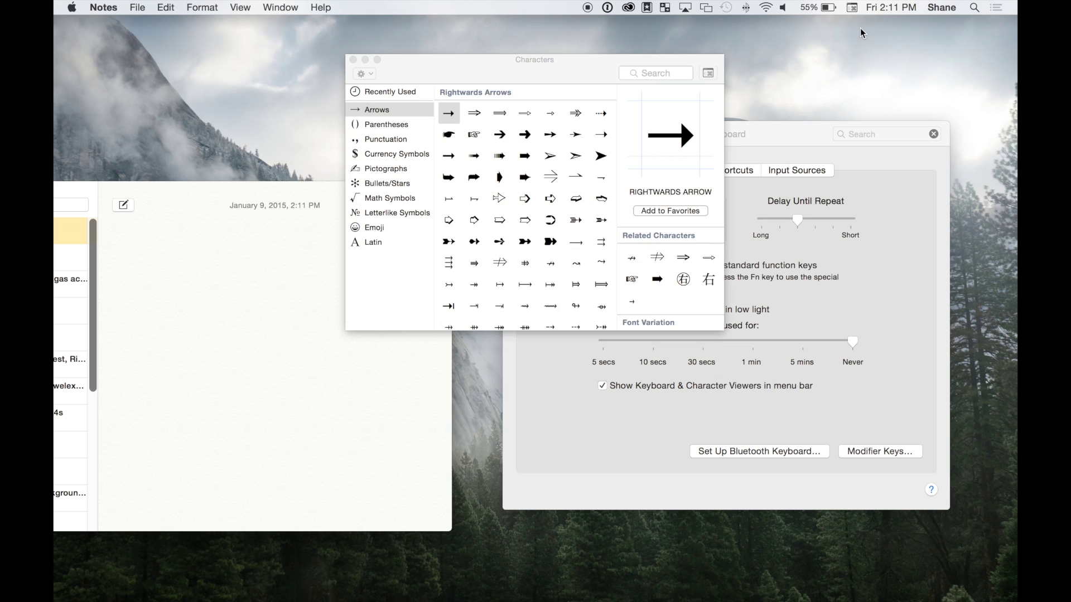
Step: Drag the smiling face from the Emoji category into the note and place the cursor after it
click(375, 227)
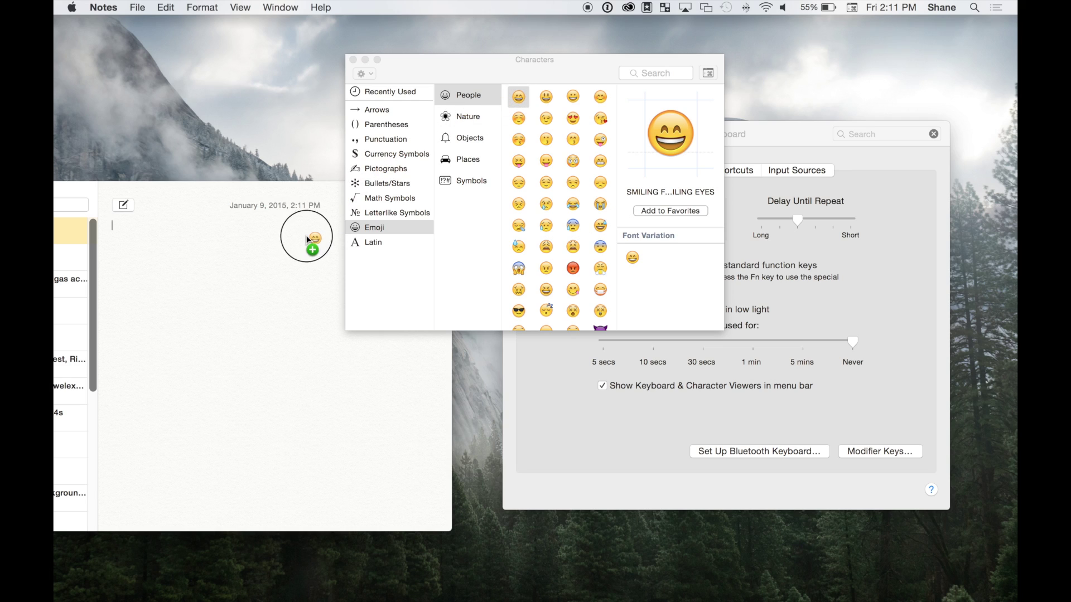
drag(512, 100, 299, 253)
click(300, 253)
Step: Paste the smiling emoji's copied character info into the note, then delete its name and Unicode lines
right_click(519, 96)
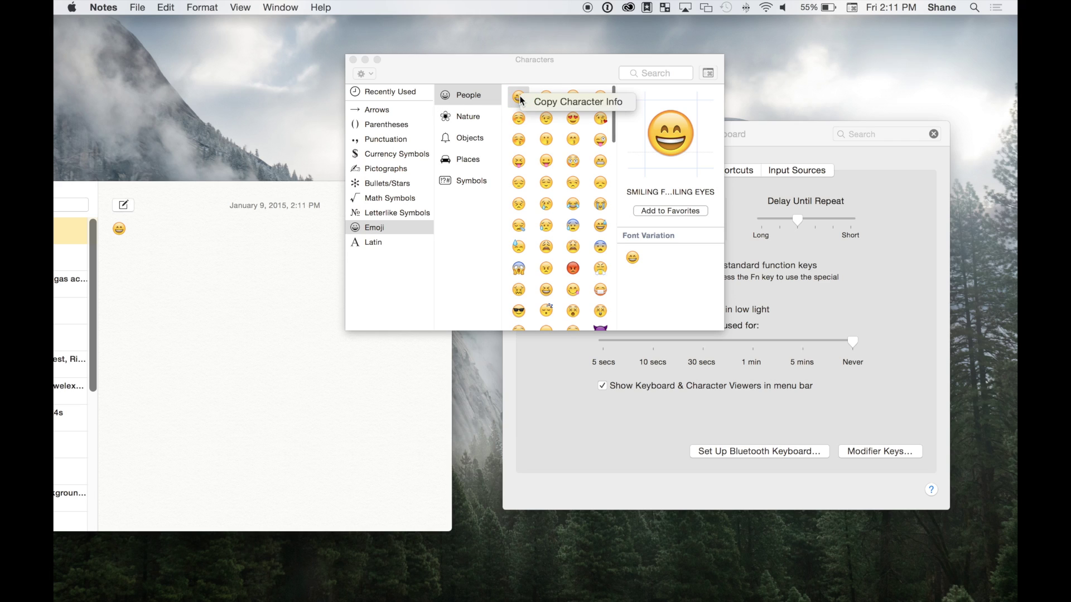
click(544, 101)
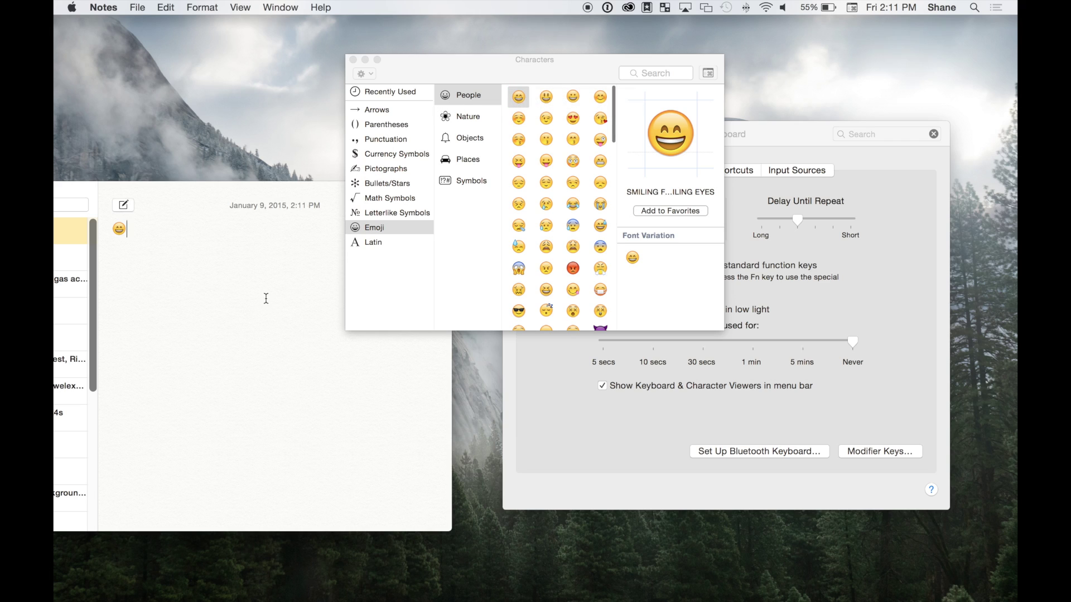
text(😄 SMILING FACE WITH OPEN MOUTH AND SMILING EYES Unicode: U+1F604 (U+D83D U+DE04), UTF-8: F0 9F 98 84)
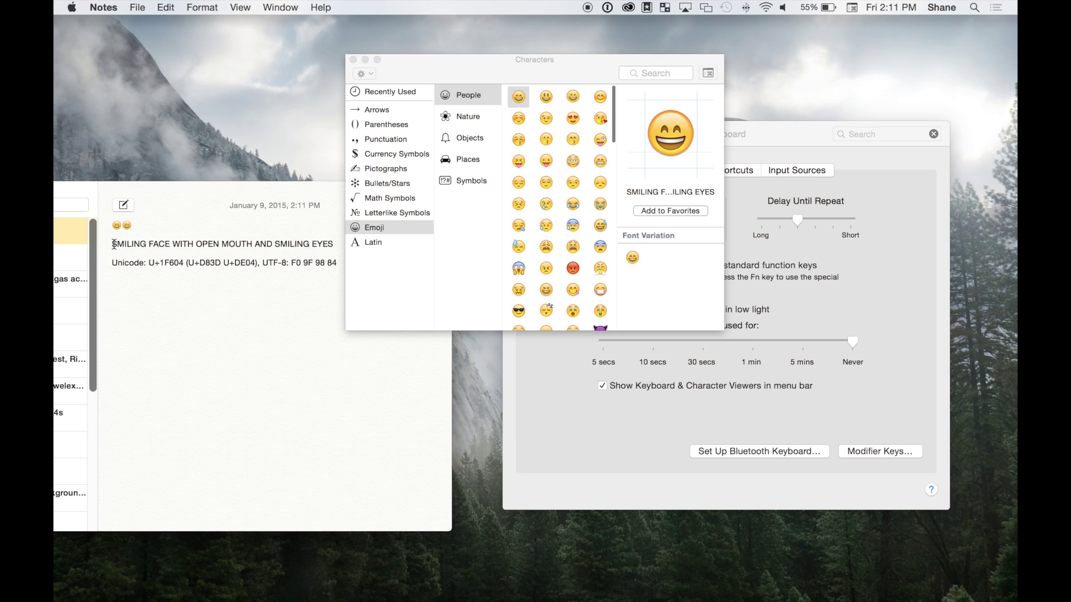
drag(115, 243, 304, 295)
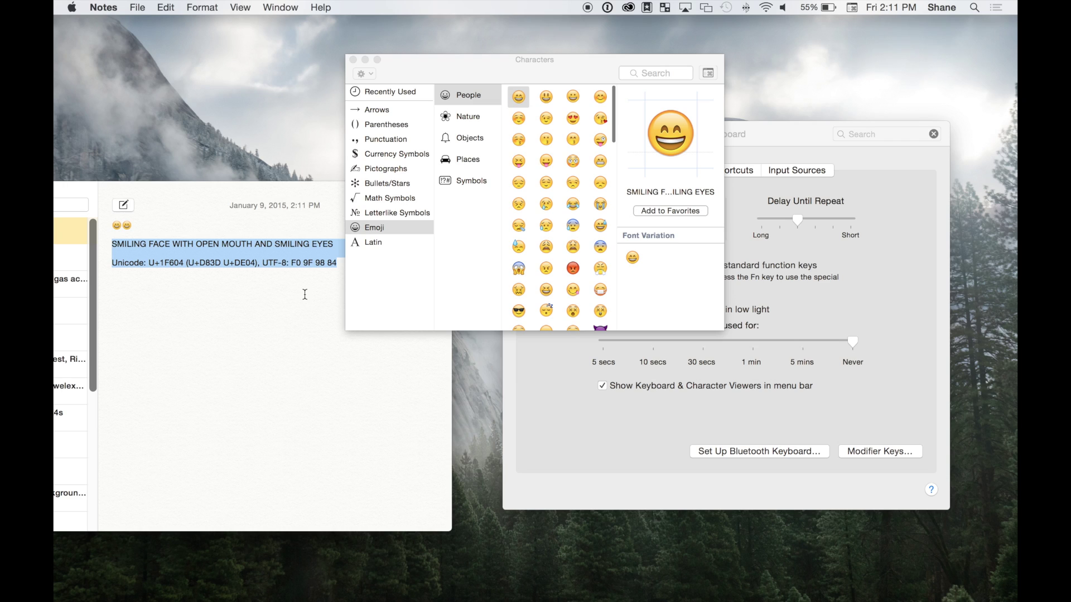
key(BackSpace)
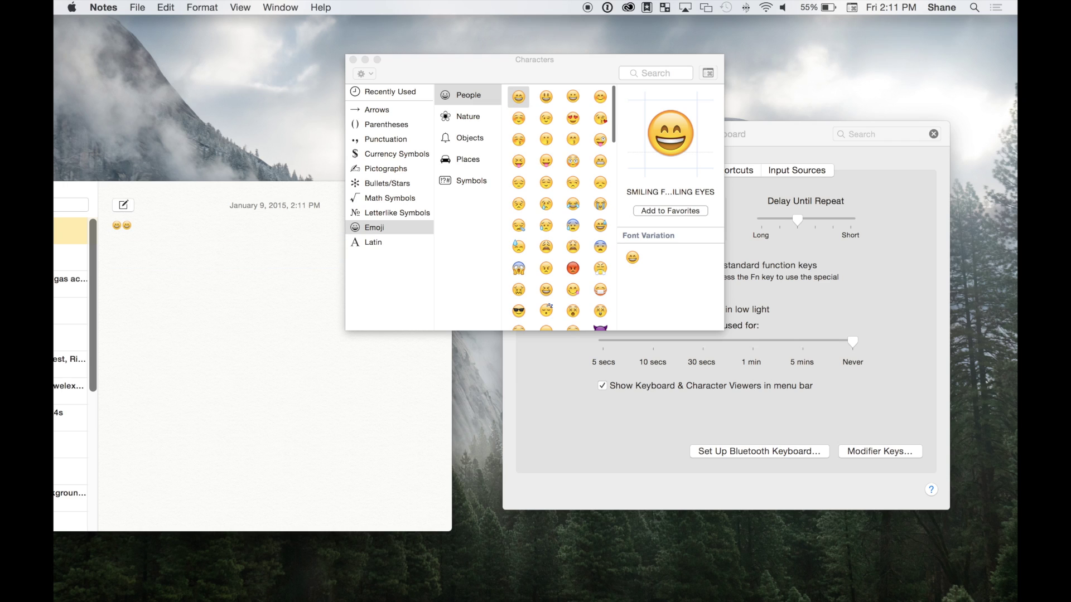